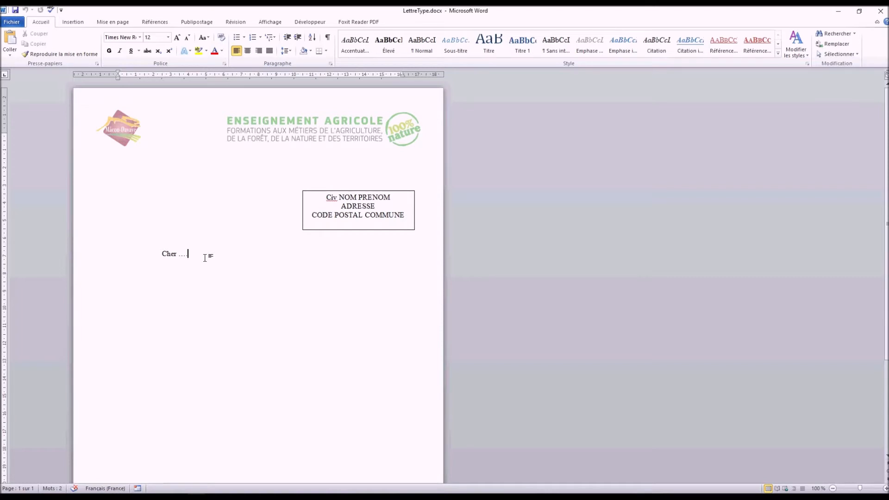
Step: Use the ASSURES$ sheet of DONNEES.xlsx, from Travail > Lycée > VO1 > TP11, as the existing recipient list for the mail merge
{"action": "left_click", "coordinate": [368, 207]}
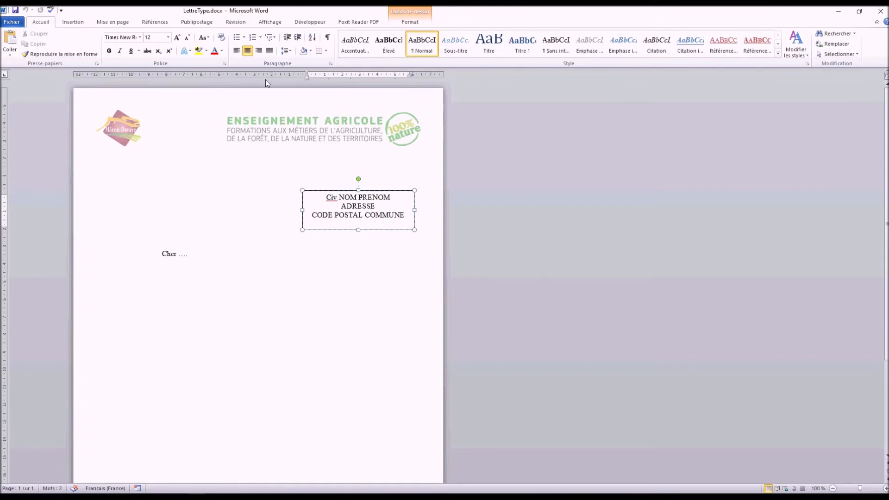
{"action": "left_click", "coordinate": [199, 23]}
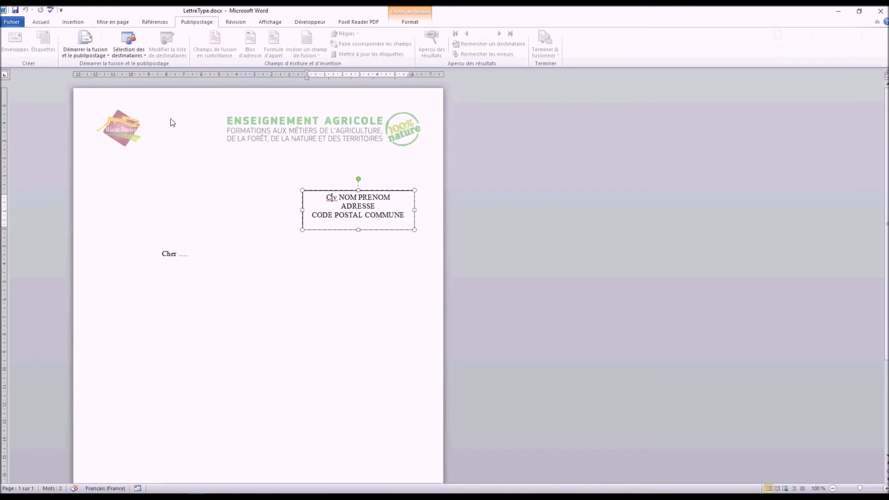
{"action": "left_click", "coordinate": [138, 53]}
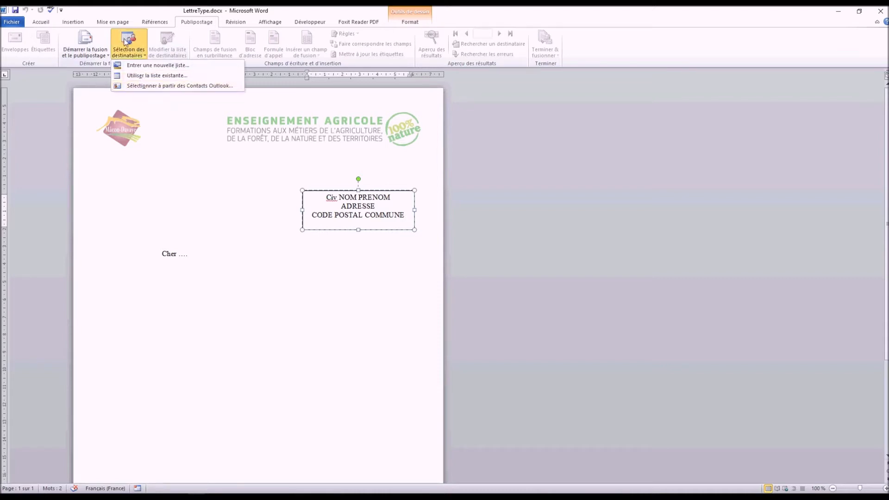
{"action": "left_click", "coordinate": [175, 76]}
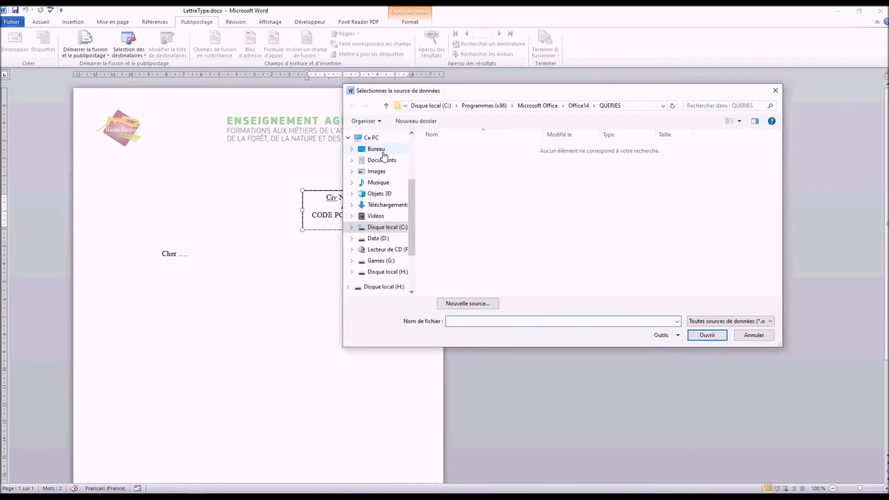
{"action": "left_click", "coordinate": [384, 149]}
{"action": "double_click", "coordinate": [448, 225]}
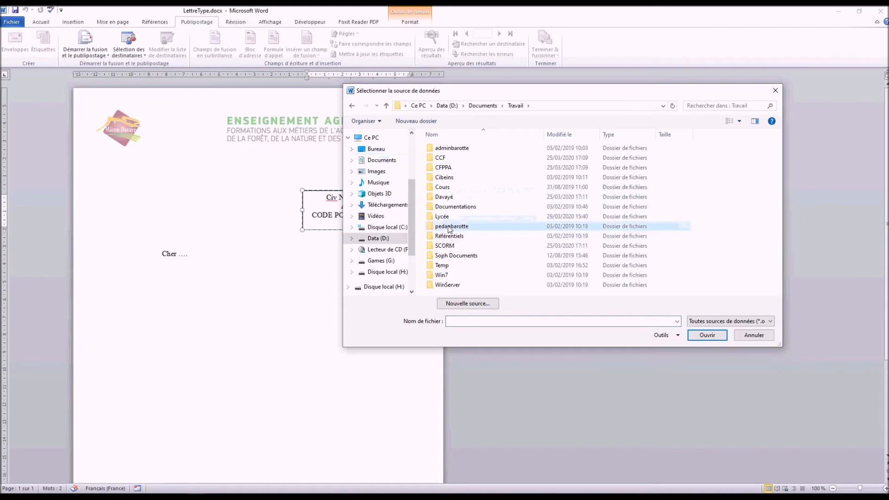
{"action": "double_click", "coordinate": [443, 217]}
{"action": "double_click", "coordinate": [441, 216]}
{"action": "left_click", "coordinate": [442, 246]}
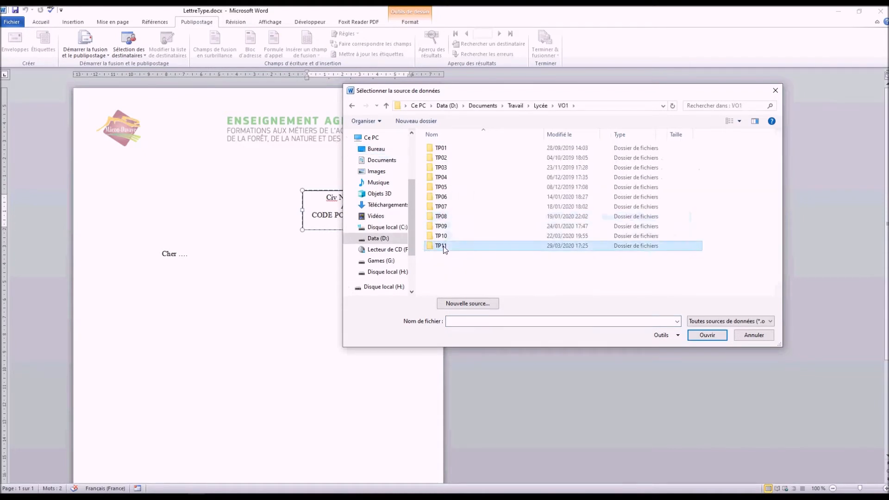
{"action": "double_click", "coordinate": [444, 247]}
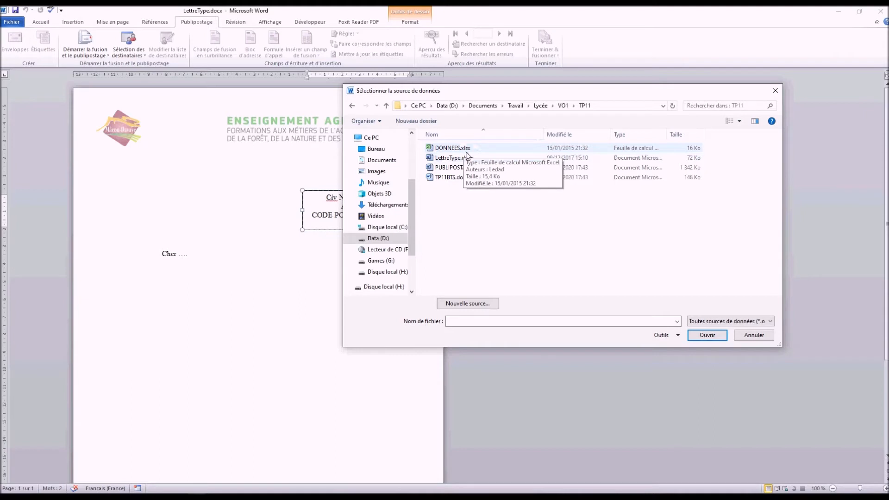
{"action": "double_click", "coordinate": [450, 149]}
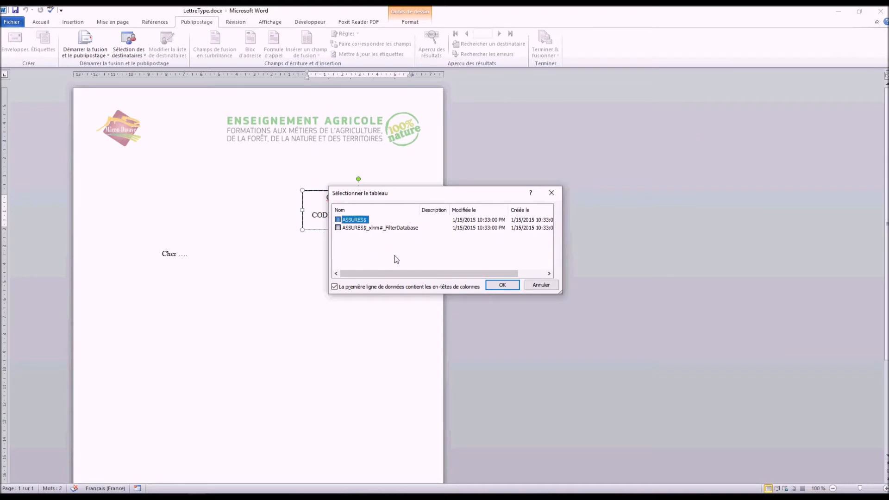
{"action": "left_click", "coordinate": [503, 285]}
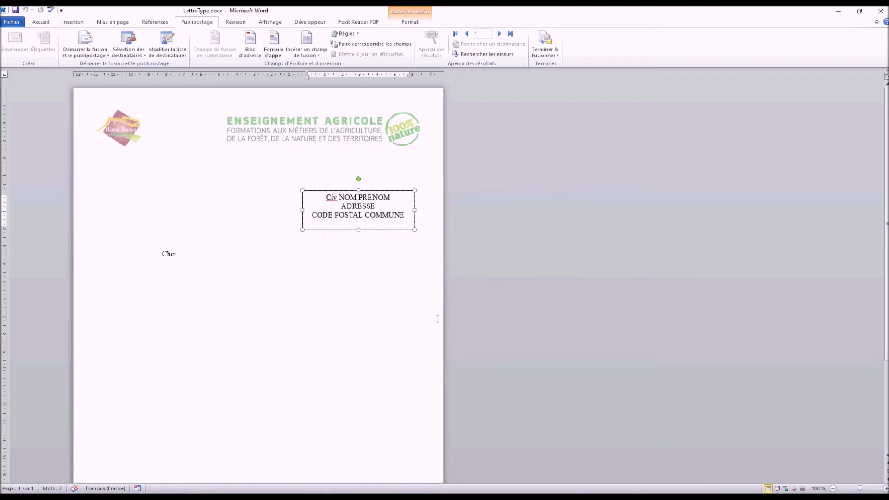
Step: Replace the Civ placeholder in the address box with the CIV merge field
{"action": "double_click", "coordinate": [332, 198]}
{"action": "left_click", "coordinate": [345, 198]}
{"action": "double_click", "coordinate": [353, 206]}
{"action": "left_click", "coordinate": [348, 196]}
{"action": "double_click", "coordinate": [347, 197]}
{"action": "left_click", "coordinate": [332, 200]}
{"action": "double_click", "coordinate": [332, 200]}
{"action": "key", "text": "Delete"}
{"action": "left_click", "coordinate": [309, 55]}
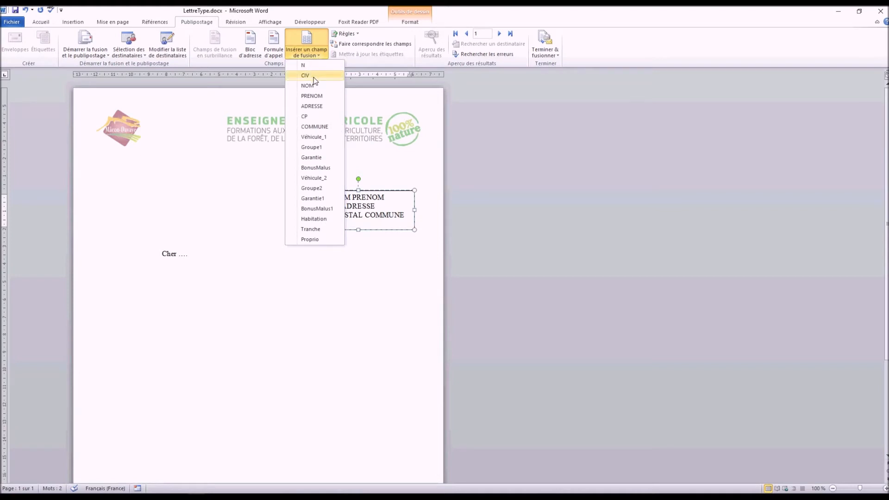
{"action": "left_click", "coordinate": [315, 76]}
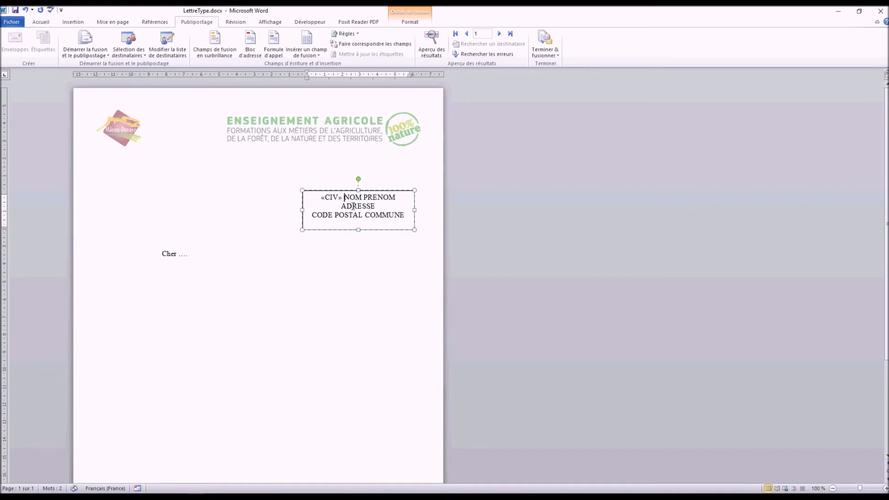
Step: Replace the NOM and PRENOM placeholders in the address box with the matching NOM and PRENOM merge fields
{"action": "double_click", "coordinate": [355, 199]}
{"action": "key", "text": "Delete"}
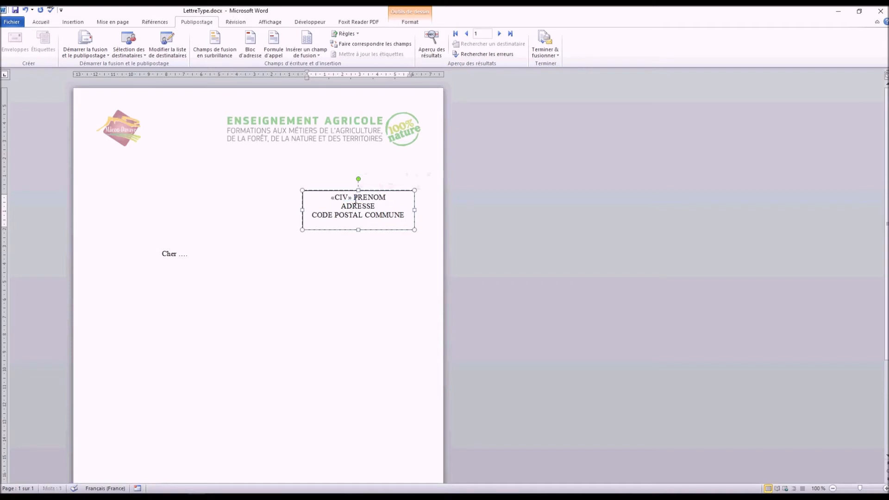
{"action": "left_click", "coordinate": [308, 54]}
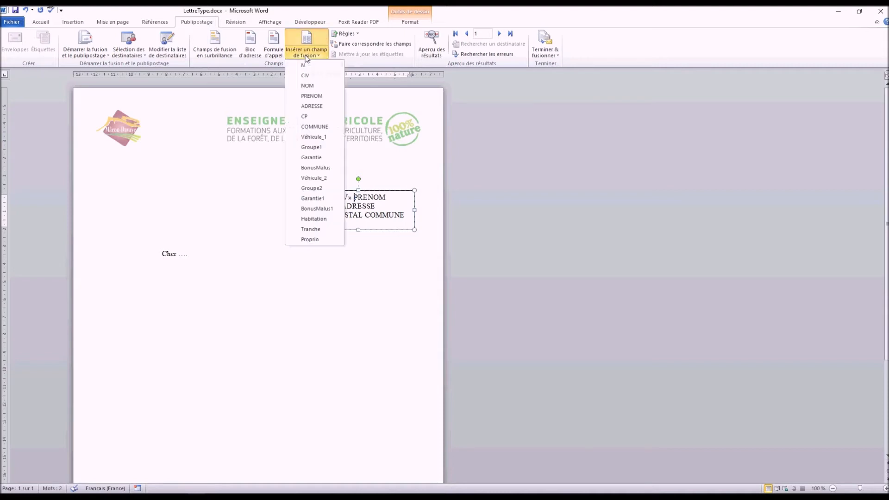
{"action": "left_click", "coordinate": [307, 85]}
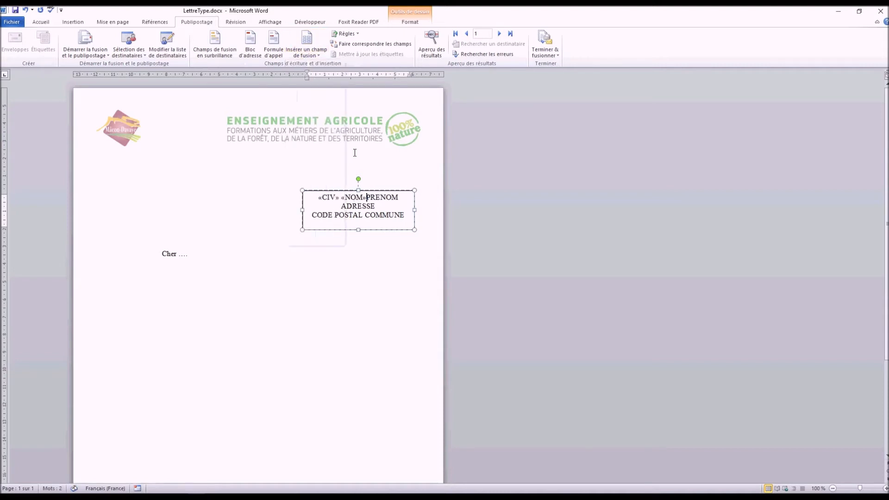
{"action": "double_click", "coordinate": [383, 199]}
{"action": "key", "text": "Delete"}
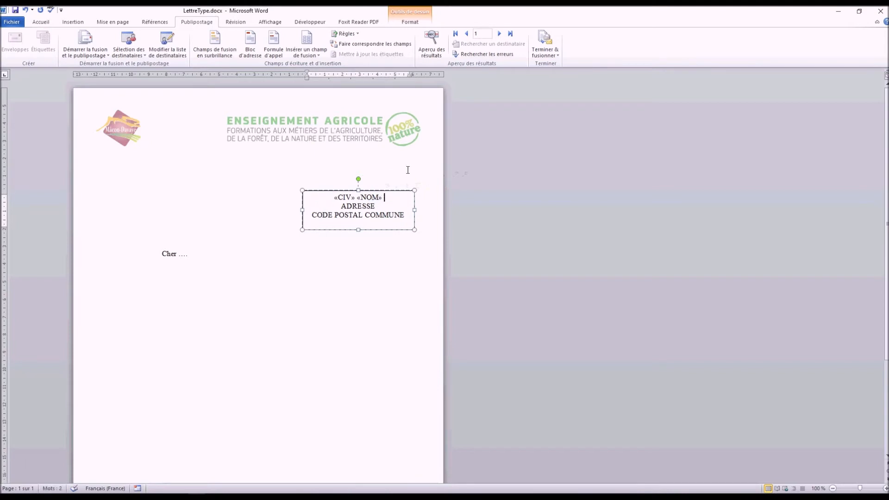
{"action": "left_click", "coordinate": [321, 57]}
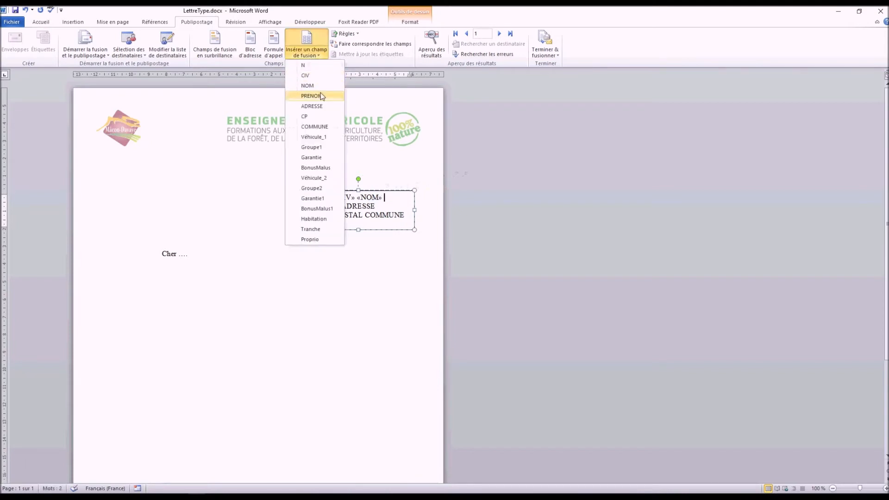
{"action": "left_click", "coordinate": [323, 95]}
Step: Replace the ADRESSE placeholder with the ADRESSE merge field, keeping the postal code and town on the line below
{"action": "double_click", "coordinate": [362, 206]}
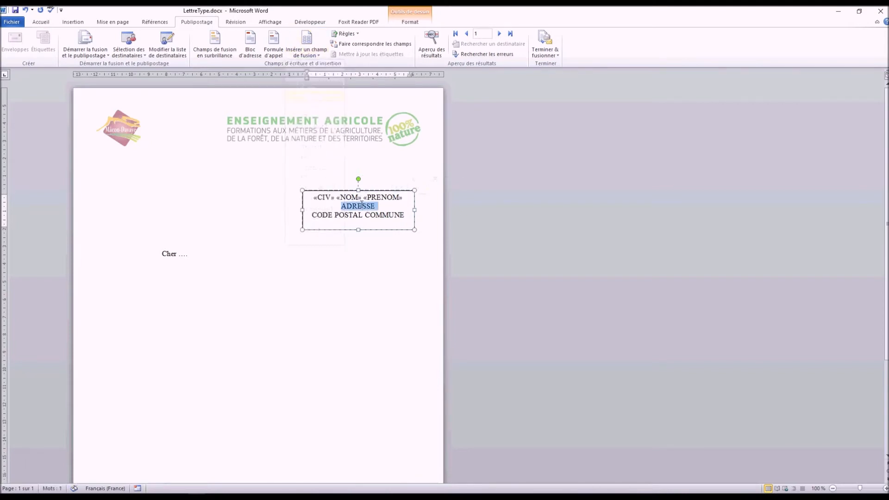
{"action": "key", "text": "Delete"}
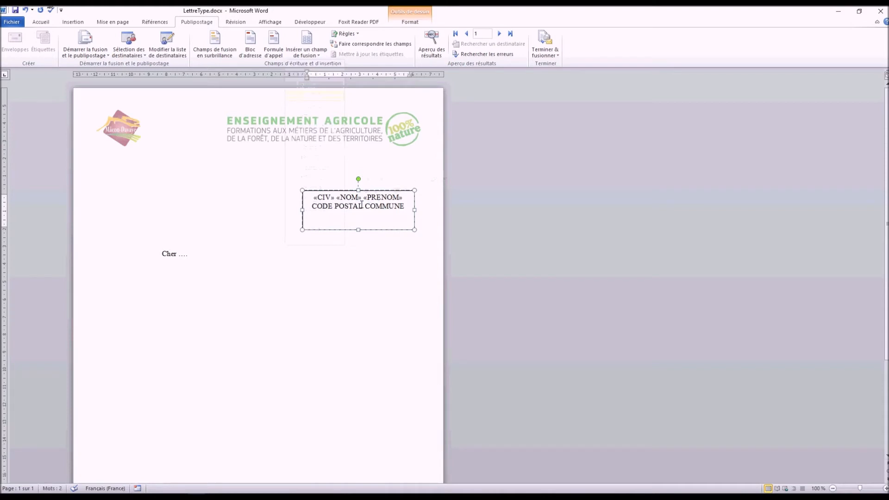
{"action": "left_click", "coordinate": [307, 53]}
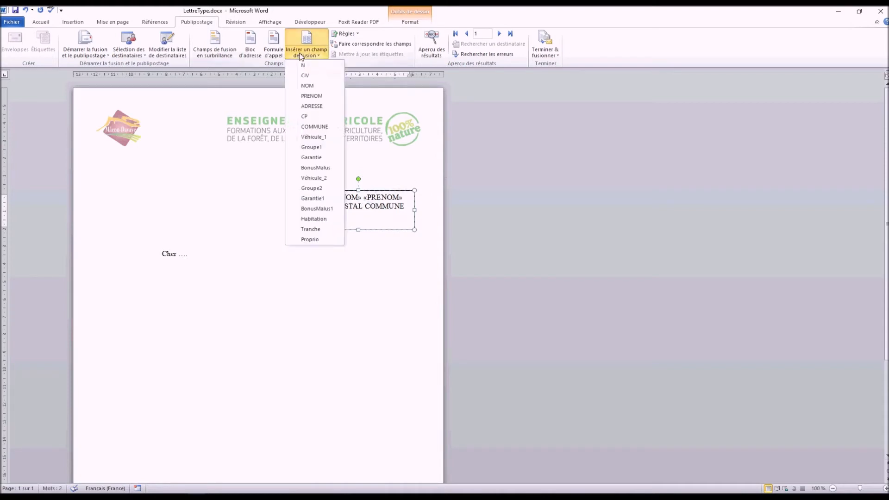
{"action": "left_click", "coordinate": [323, 106]}
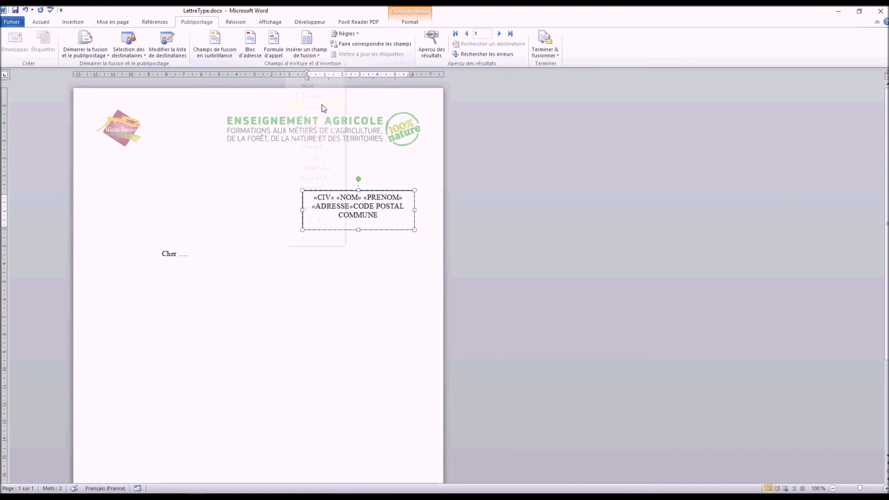
{"action": "key", "text": "Return"}
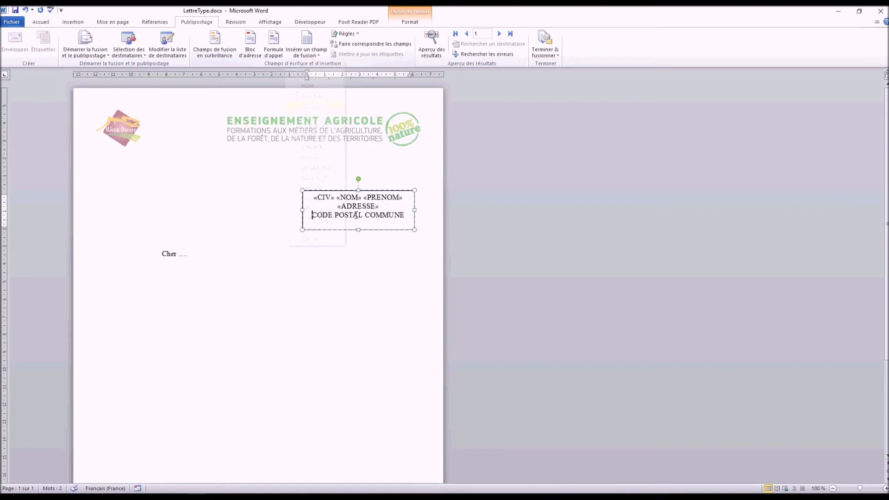
Step: Replace CODE POSTAL and COMMUNE on the address box's last line with the CP and COMMUNE merge fields
{"action": "left_click_drag", "start_coordinate": [363, 215], "coordinate": [301, 215]}
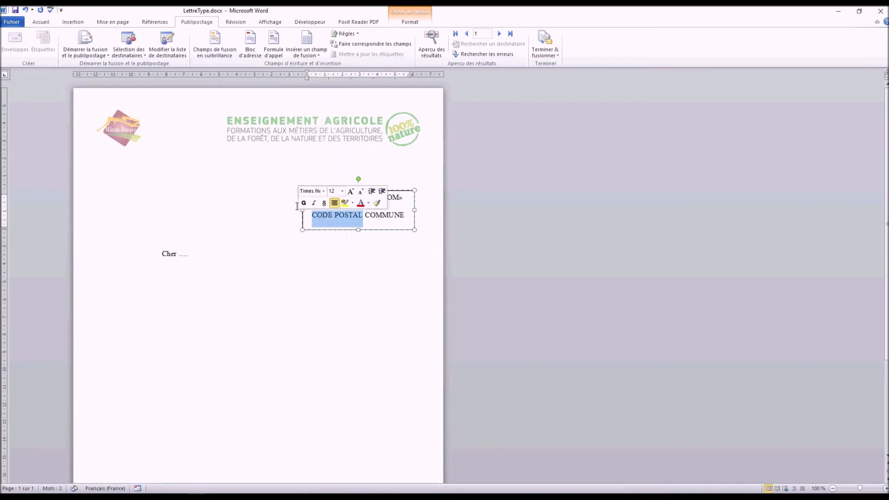
{"action": "key", "text": "Delete"}
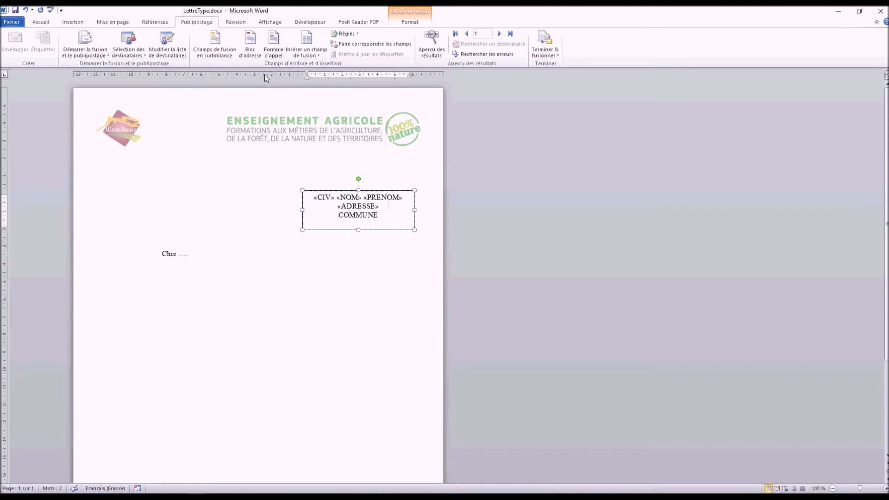
{"action": "left_click", "coordinate": [306, 53]}
{"action": "left_click", "coordinate": [315, 116]}
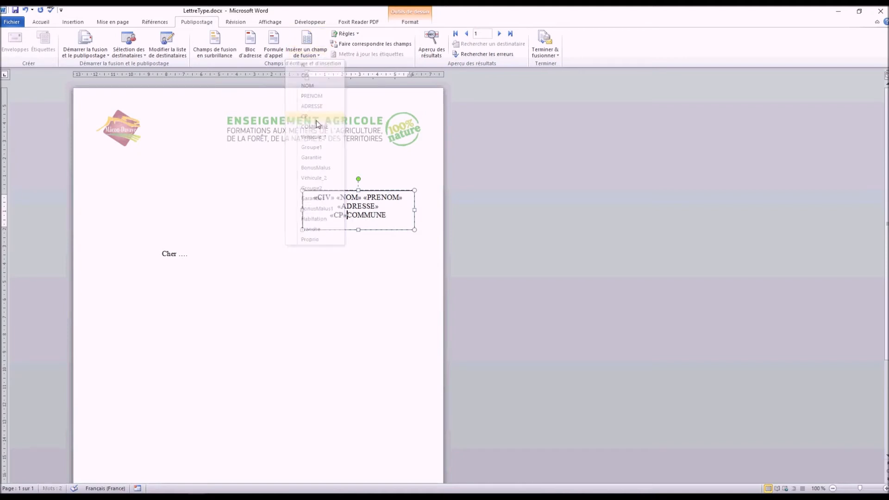
{"action": "double_click", "coordinate": [372, 215]}
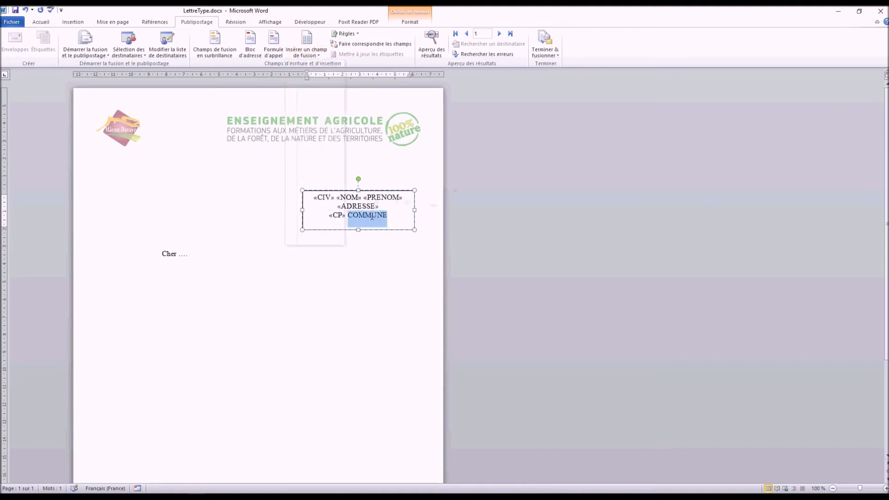
{"action": "key", "text": "Delete"}
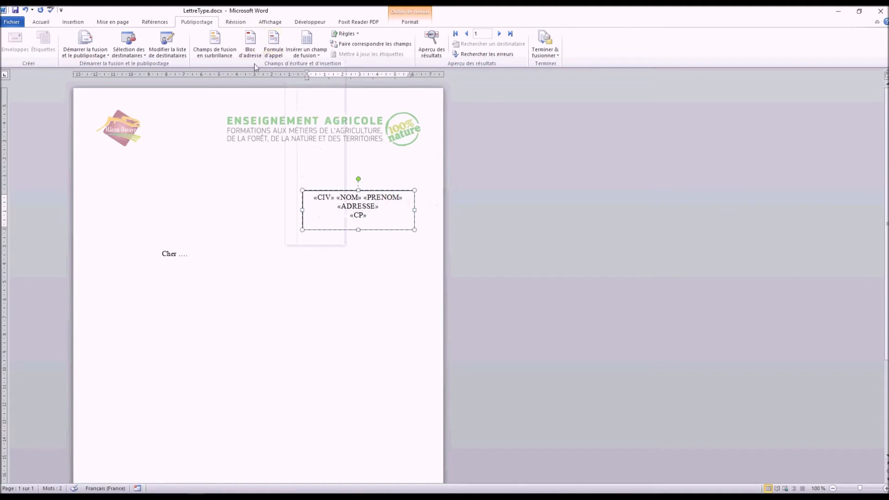
{"action": "left_click", "coordinate": [309, 55]}
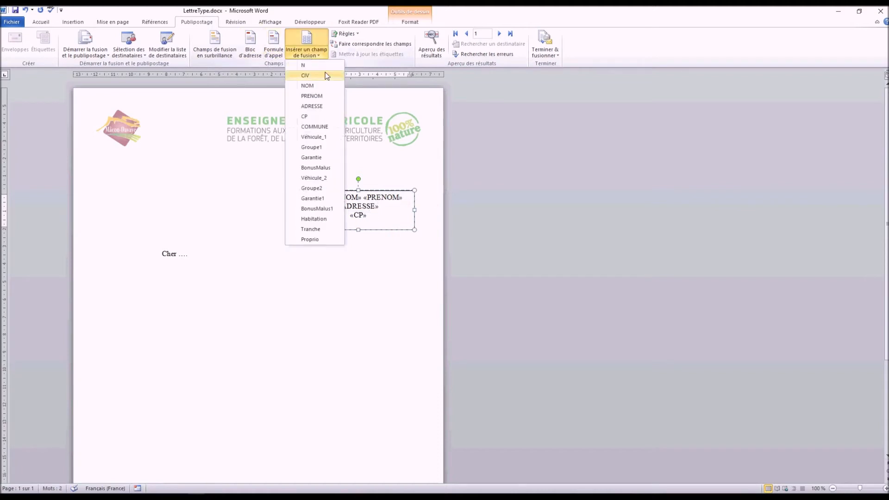
{"action": "left_click", "coordinate": [320, 127]}
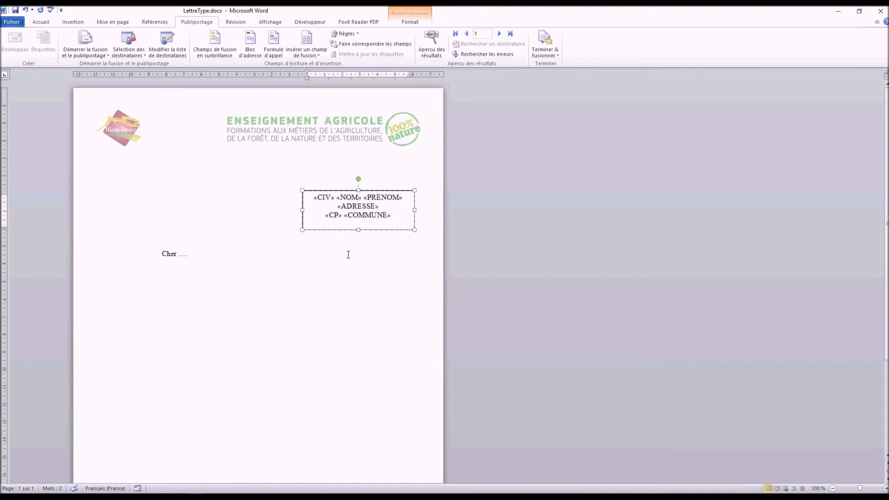
Step: Preview the merge results and browse the recipients forward to record 11, then back to record 8, checking the address block
{"action": "left_click", "coordinate": [436, 52]}
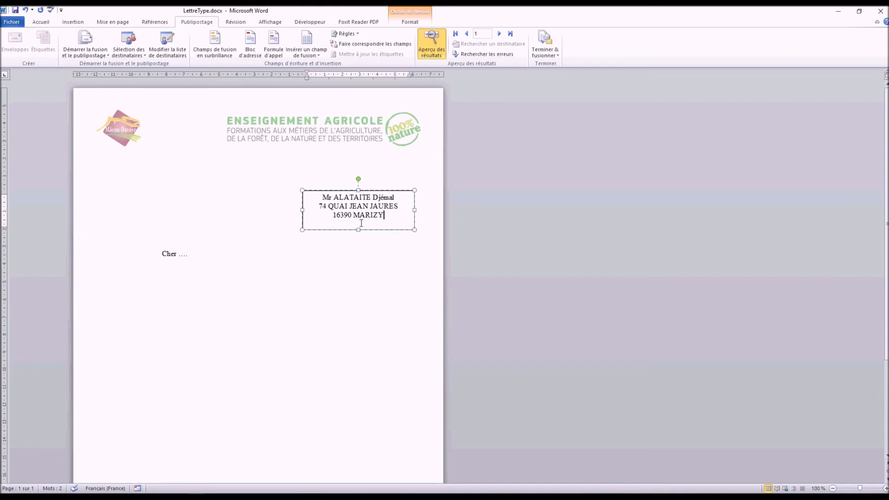
{"action": "left_click", "coordinate": [499, 34]}
{"action": "left_click", "coordinate": [496, 34]}
{"action": "left_click", "coordinate": [496, 34]}
{"action": "left_click", "coordinate": [496, 35]}
{"action": "left_click", "coordinate": [499, 34]}
{"action": "left_click", "coordinate": [499, 34]}
{"action": "left_click", "coordinate": [498, 33]}
{"action": "left_click", "coordinate": [498, 34]}
{"action": "left_click", "coordinate": [499, 34]}
{"action": "left_click", "coordinate": [499, 34]}
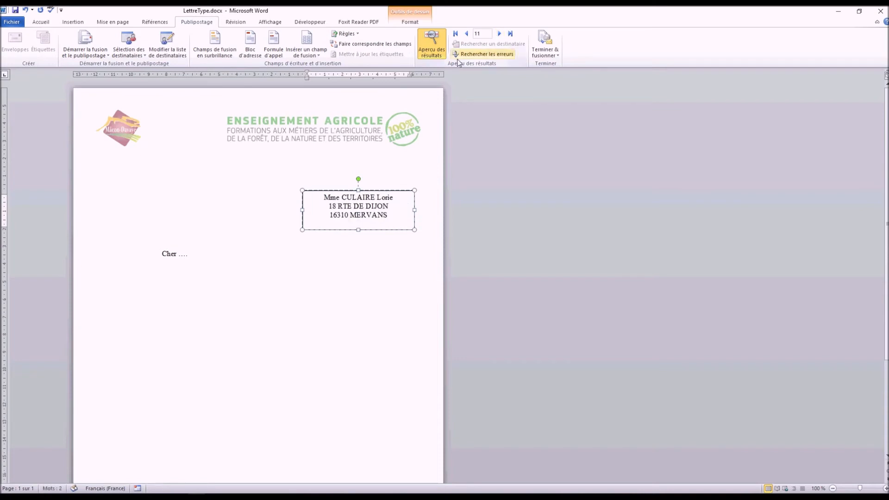
{"action": "left_click", "coordinate": [467, 33]}
{"action": "left_click", "coordinate": [467, 34]}
{"action": "left_click", "coordinate": [467, 34]}
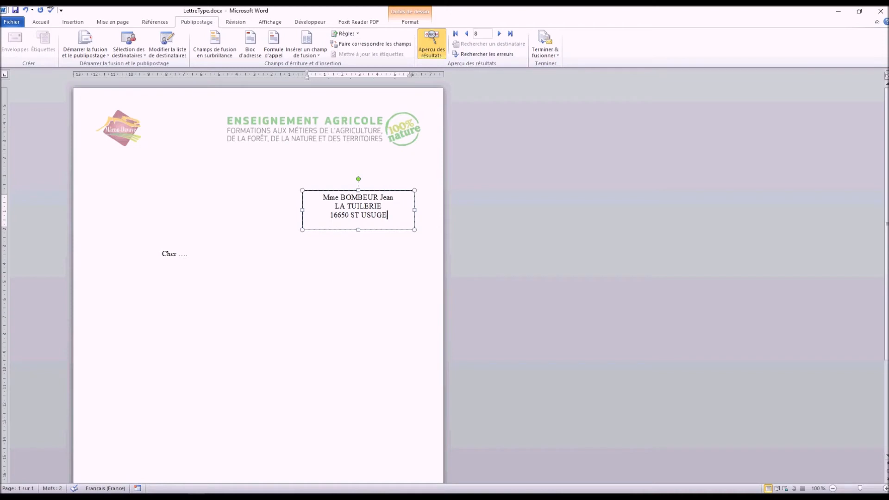
Step: Compare recipient records 7 and 8 to check the title in the address against the "Cher …." greeting
{"action": "left_click", "coordinate": [177, 254]}
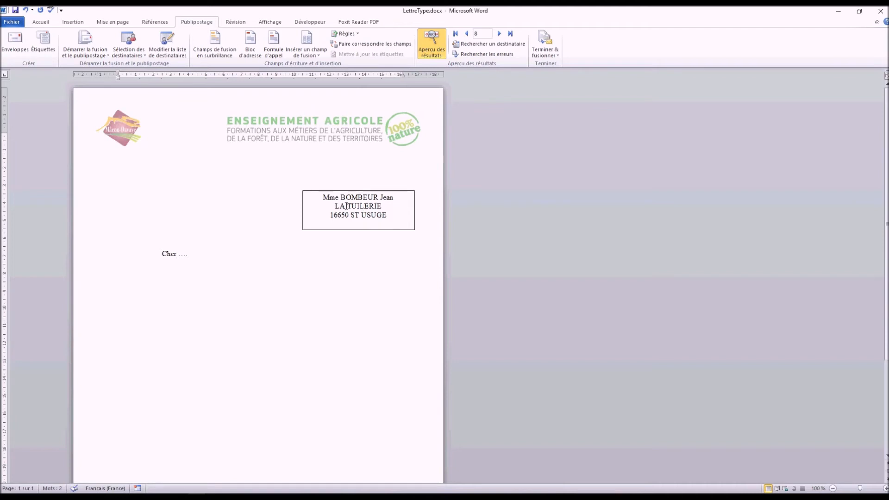
{"action": "left_click", "coordinate": [467, 33]}
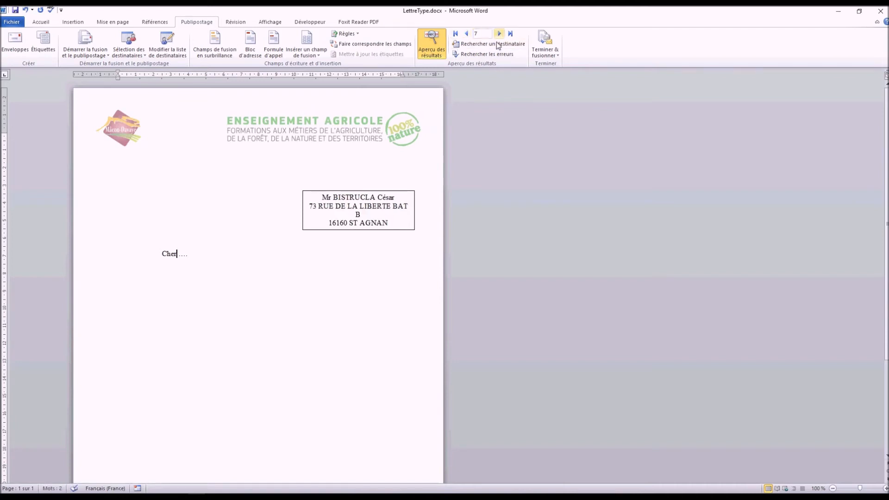
{"action": "left_click", "coordinate": [168, 249]}
{"action": "left_click", "coordinate": [499, 33]}
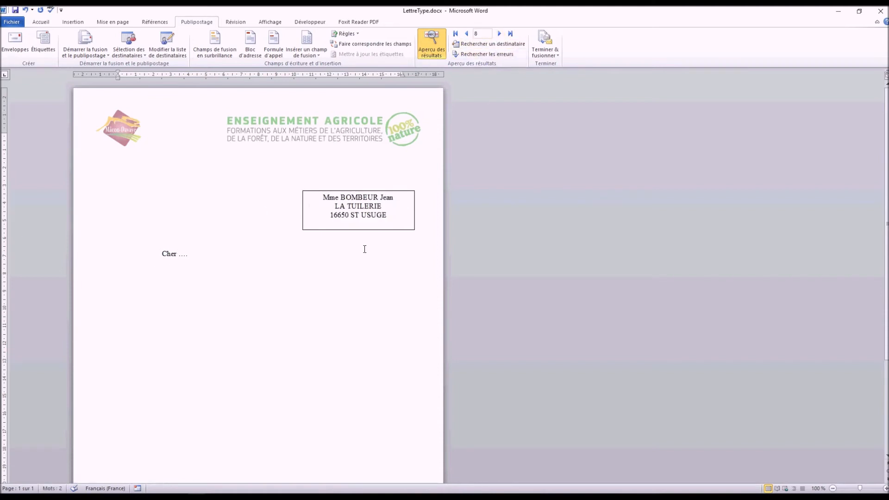
{"action": "left_click", "coordinate": [466, 34]}
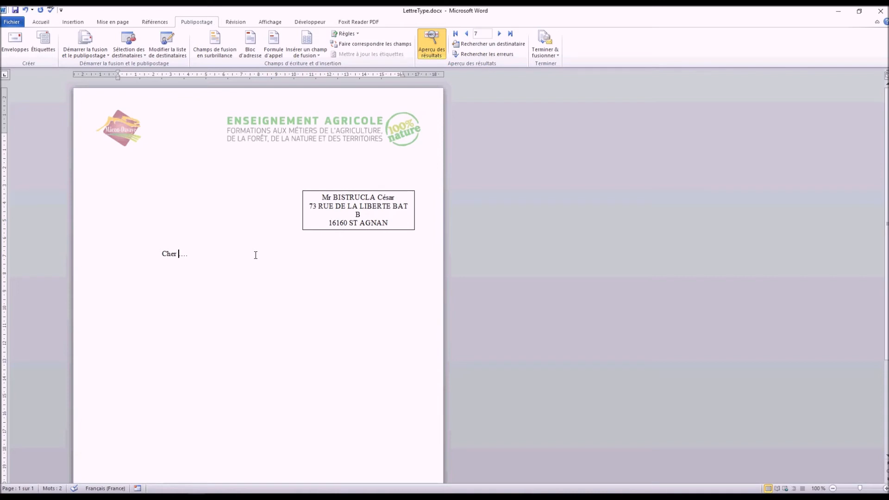
Step: Replace the greeting word "Cher" with an If…Then…Else (Si…Alors…Sinon) rule whose condition is CIV equal to Mme
{"action": "double_click", "coordinate": [169, 254]}
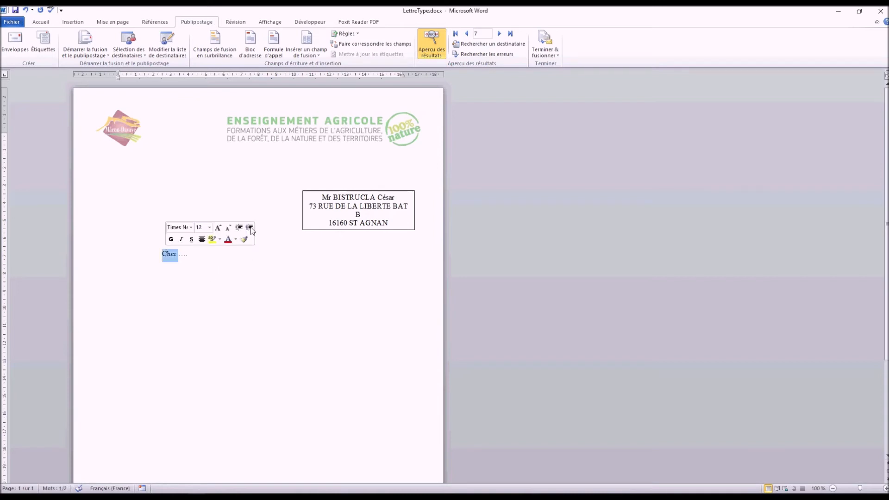
{"action": "left_click", "coordinate": [353, 34]}
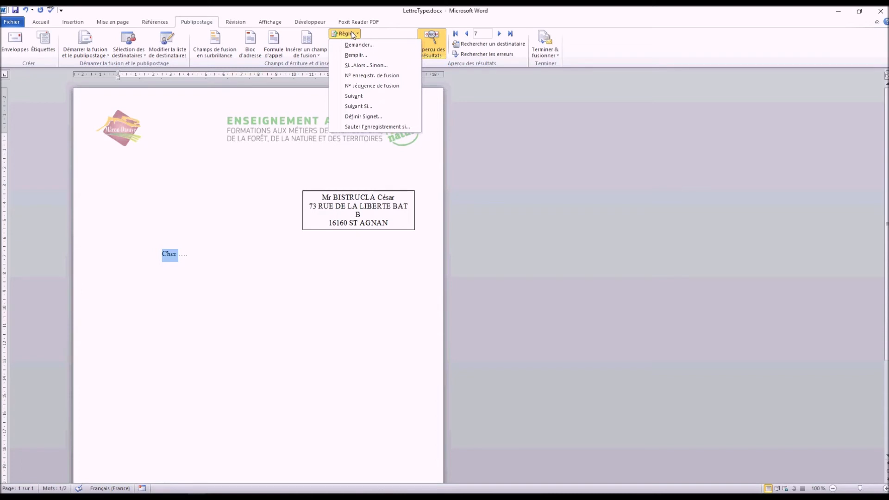
{"action": "left_click", "coordinate": [350, 66]}
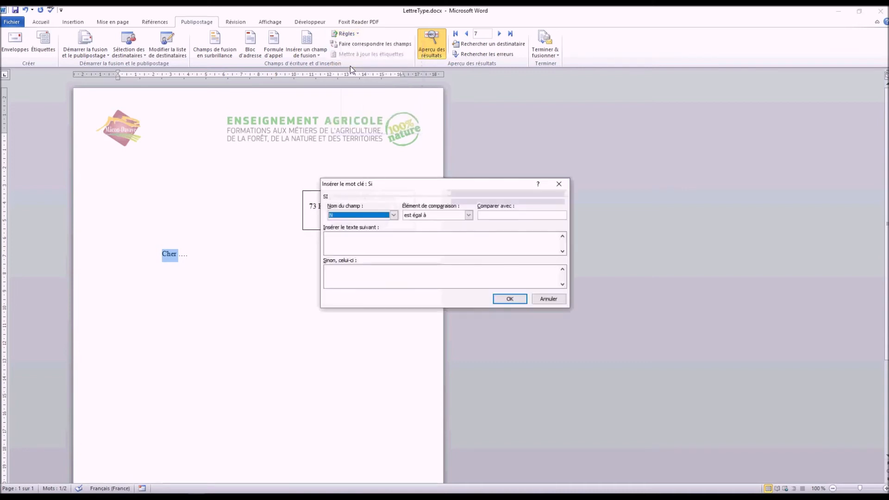
{"action": "left_click", "coordinate": [394, 215]}
{"action": "left_click", "coordinate": [383, 230]}
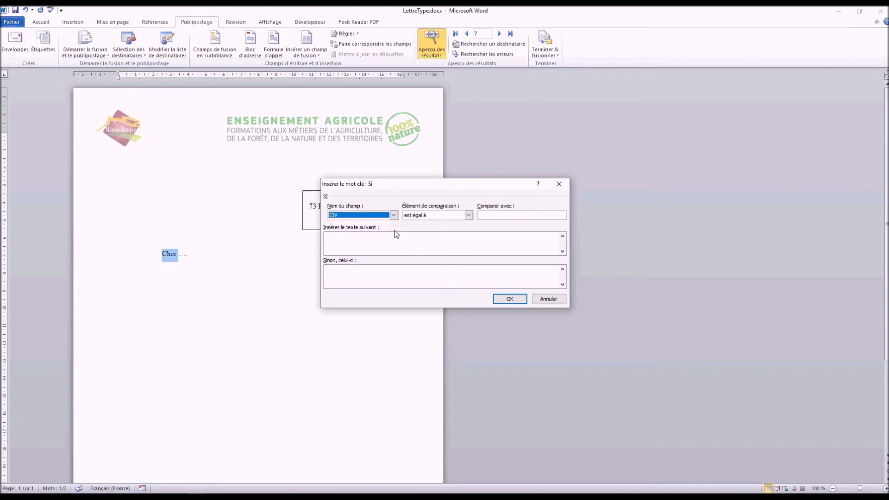
{"action": "left_click", "coordinate": [499, 215]}
{"action": "type", "text": "mme"}
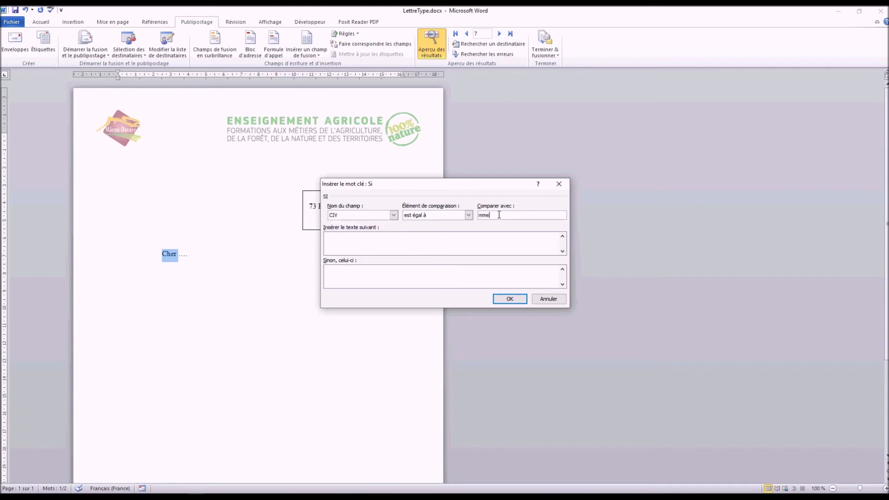
{"action": "key", "text": "BackSpace"}
{"action": "key", "text": "BackSpace"}
{"action": "key", "text": "BackSpace"}
{"action": "type", "text": "Mme"}
Step: Have the rule insert "Chère" when the condition is met and "Cher" otherwise, and add it to the letter
{"action": "left_click", "coordinate": [432, 239]}
{"action": "type", "text": "Chère"}
{"action": "left_click", "coordinate": [391, 269]}
{"action": "type", "text": "Cher"}
{"action": "left_click", "coordinate": [510, 299]}
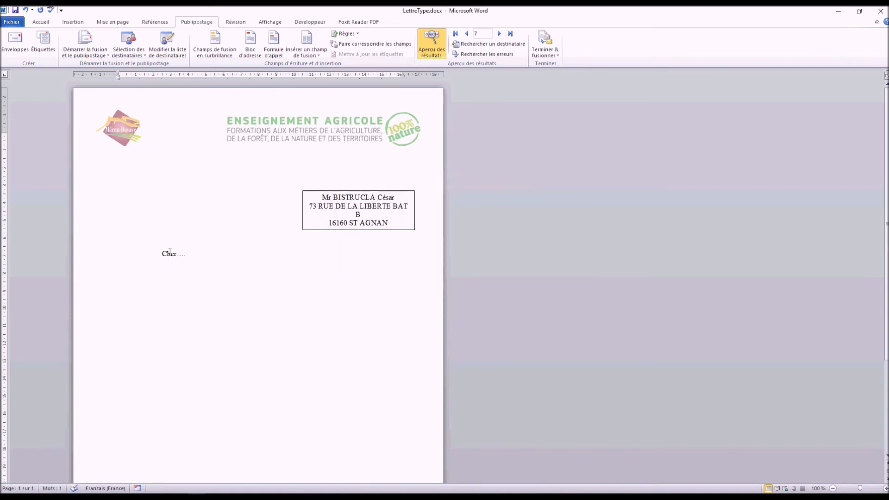
Step: Browse the previewed recipients from record 8 to record 15, checking that the greeting matches each title
{"action": "left_click", "coordinate": [500, 39]}
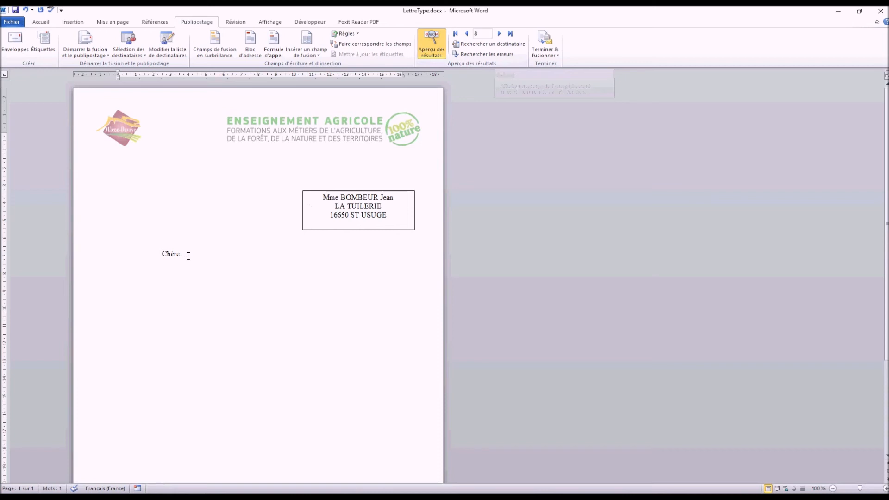
{"action": "left_click", "coordinate": [498, 35]}
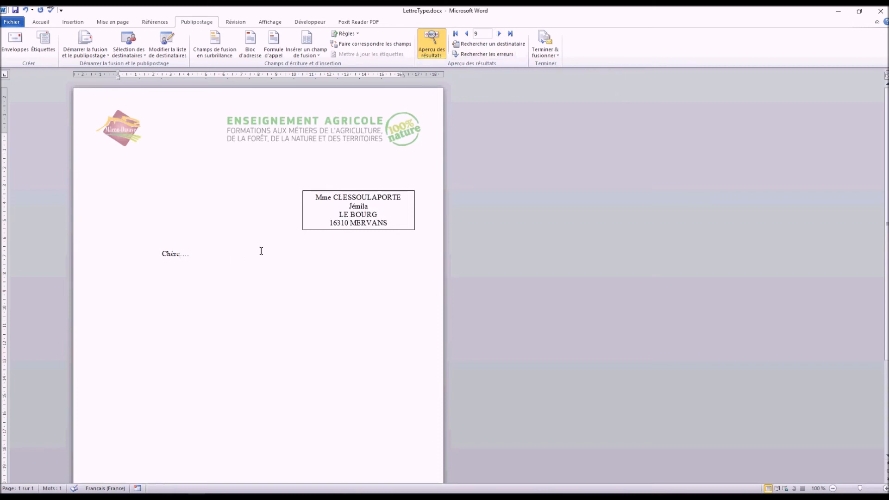
{"action": "left_click", "coordinate": [499, 34]}
{"action": "left_click", "coordinate": [497, 35]}
{"action": "left_click", "coordinate": [497, 34]}
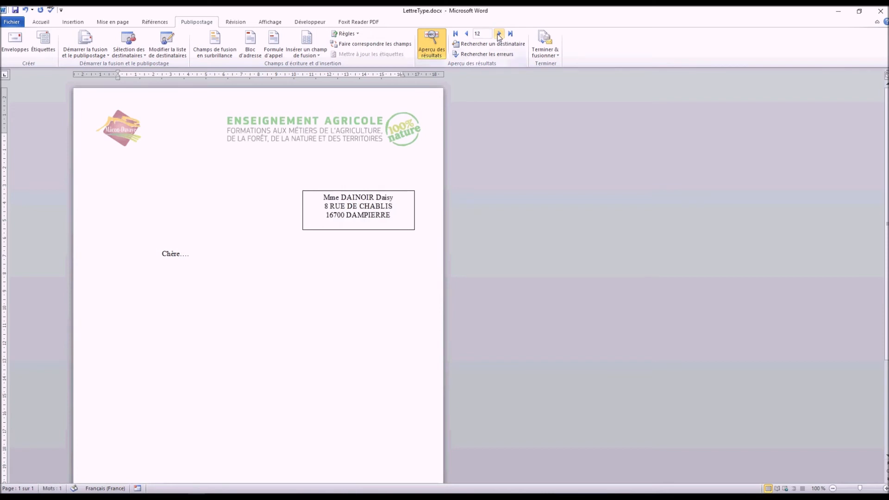
{"action": "left_click", "coordinate": [497, 34]}
{"action": "left_click", "coordinate": [498, 34]}
{"action": "left_click", "coordinate": [498, 35]}
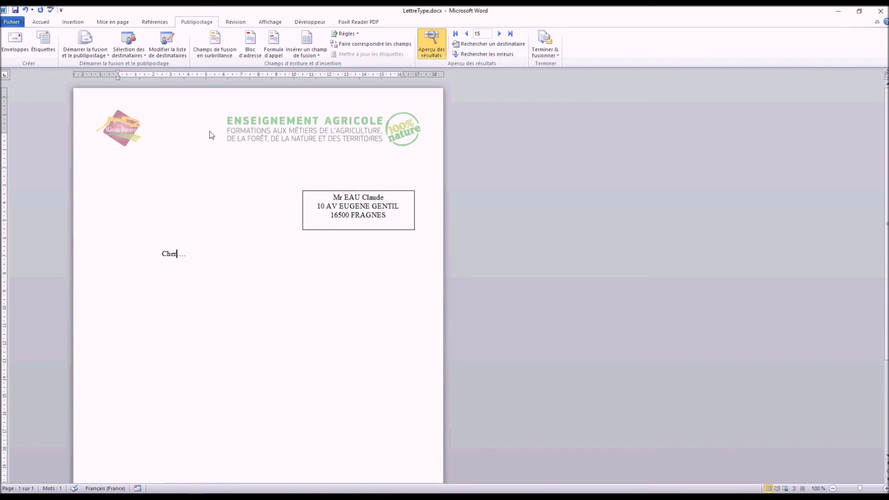
Step: Look at the options for printing the merged letters, including which records to print, and close them without printing
{"action": "left_click", "coordinate": [14, 24]}
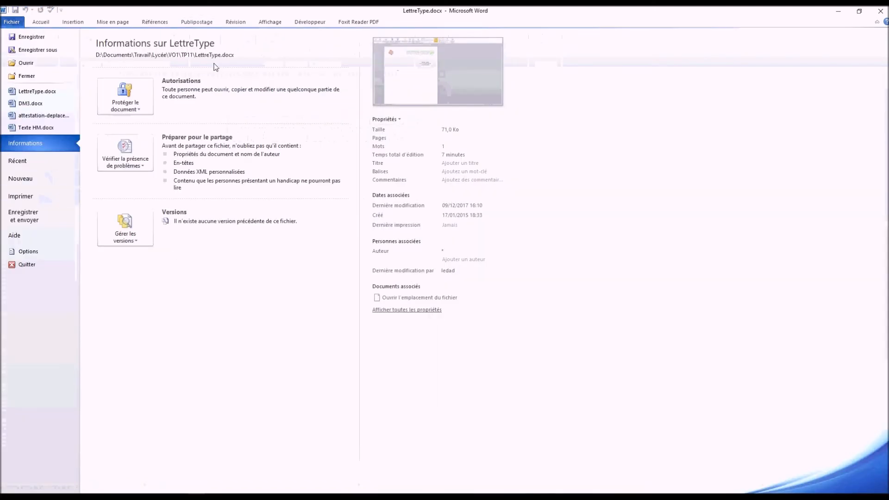
{"action": "left_click", "coordinate": [193, 26]}
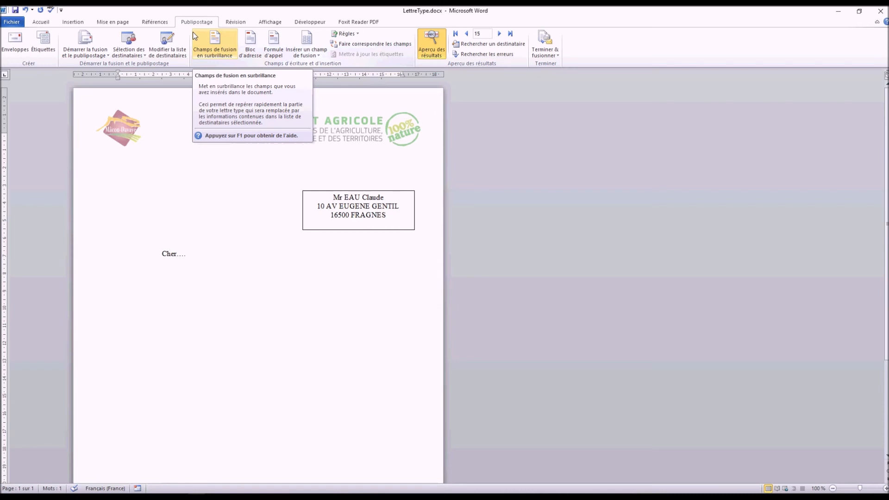
{"action": "left_click", "coordinate": [550, 55]}
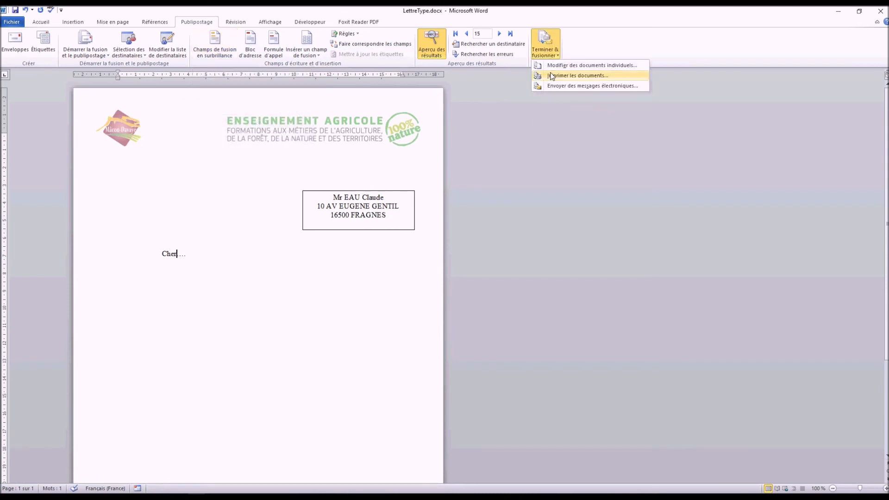
{"action": "left_click", "coordinate": [552, 76]}
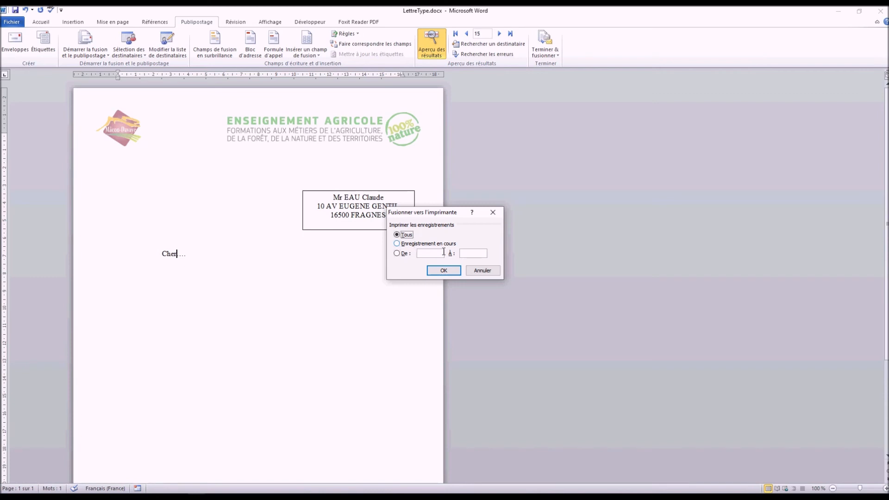
{"action": "left_click", "coordinate": [477, 274]}
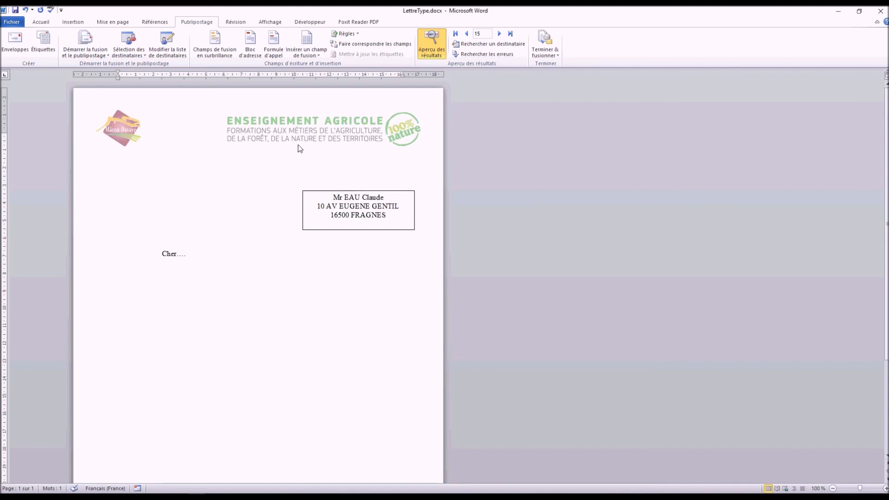
Step: Filter the mail merge recipient list to records whose COMMUNE is equal to PRAGIEUX, and apply the filtered list
{"action": "left_click", "coordinate": [168, 55]}
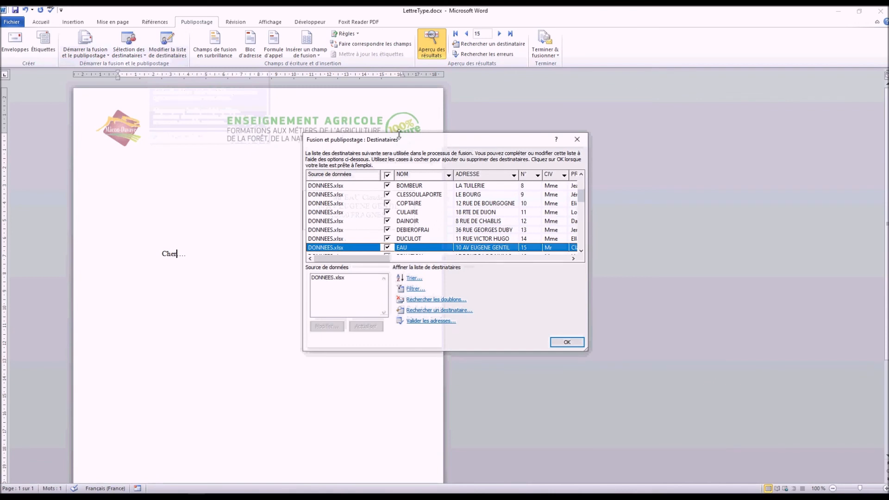
{"action": "left_click", "coordinate": [416, 289]}
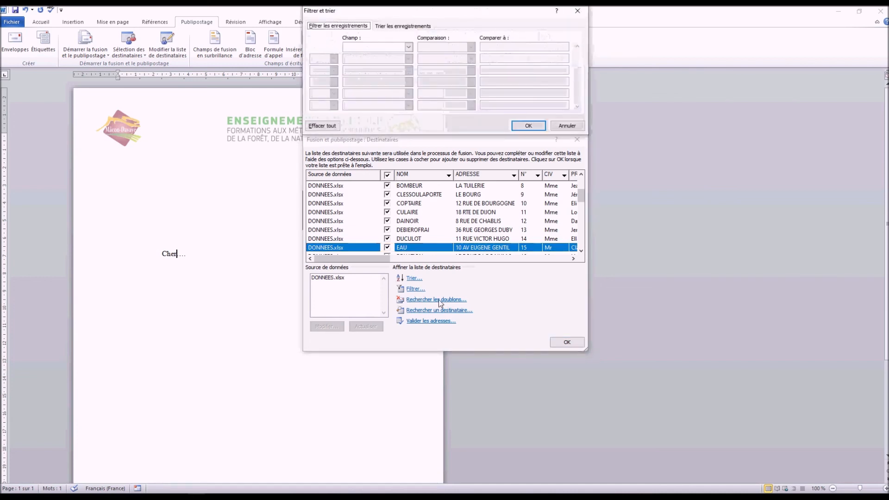
{"action": "left_click_drag", "start_coordinate": [435, 16], "coordinate": [401, 142]}
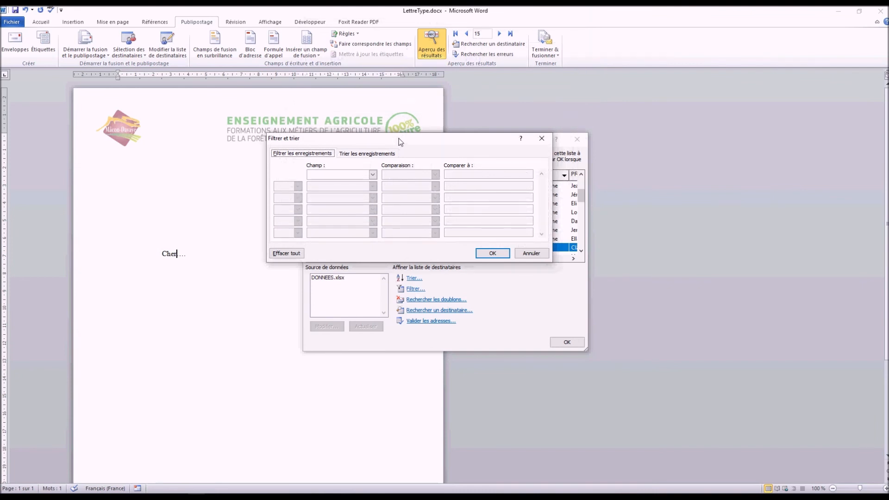
{"action": "left_click", "coordinate": [373, 175]}
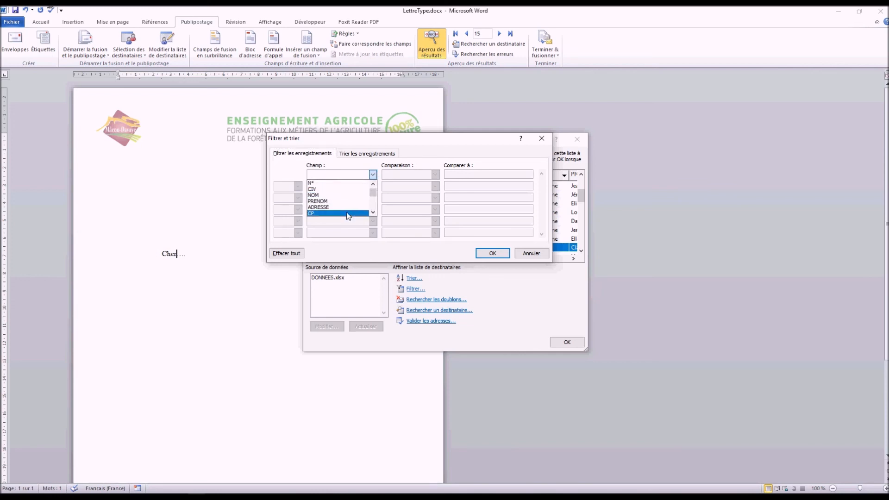
{"action": "left_click", "coordinate": [347, 213]}
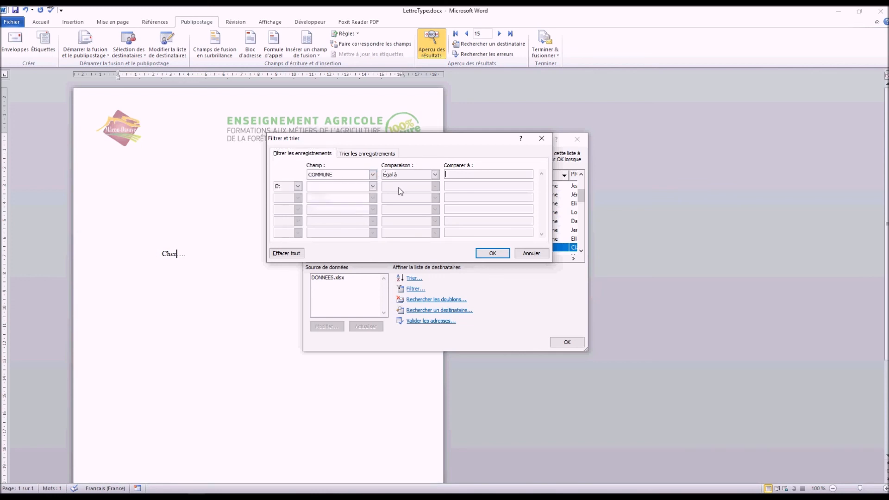
{"action": "left_click", "coordinate": [453, 174]}
{"action": "type", "text": "PRAGIEUX"}
{"action": "left_click", "coordinate": [492, 255]}
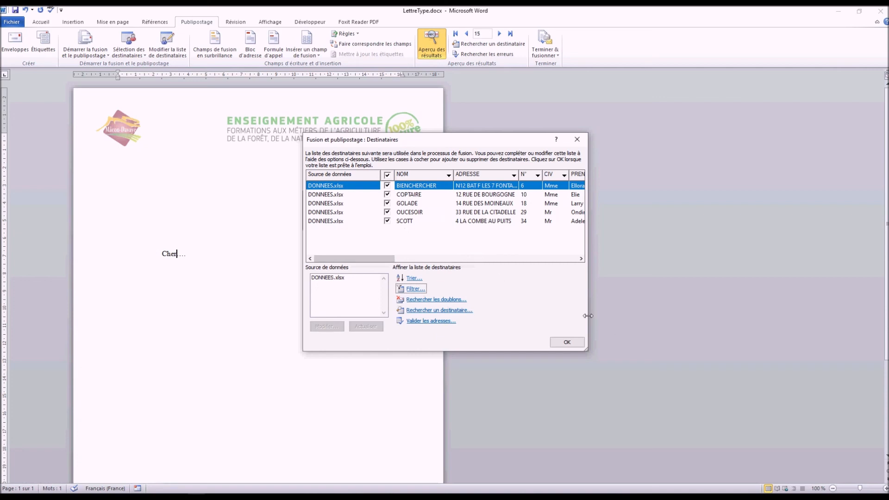
{"action": "left_click", "coordinate": [568, 343]}
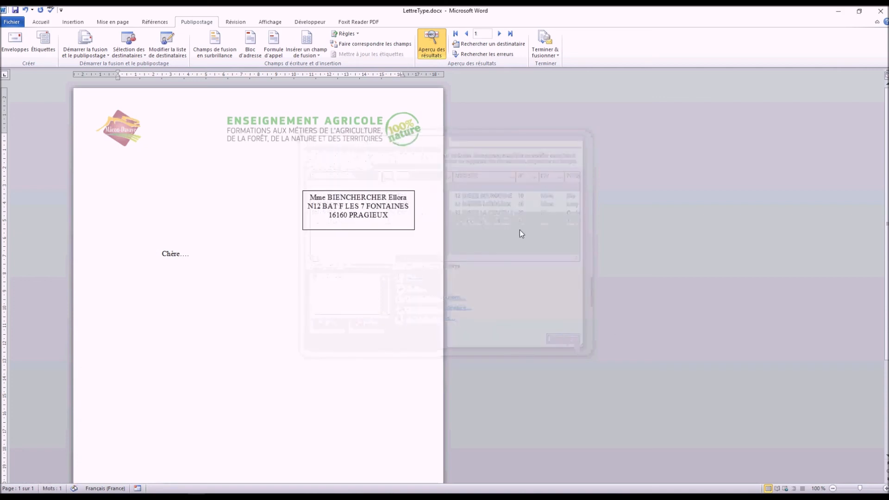
Step: Browse the filtered recipients forward to record 5 and back to record 1, checking the towns and greetings
{"action": "left_click", "coordinate": [499, 34]}
{"action": "left_click", "coordinate": [499, 34]}
{"action": "left_click", "coordinate": [499, 34]}
{"action": "left_click", "coordinate": [499, 33]}
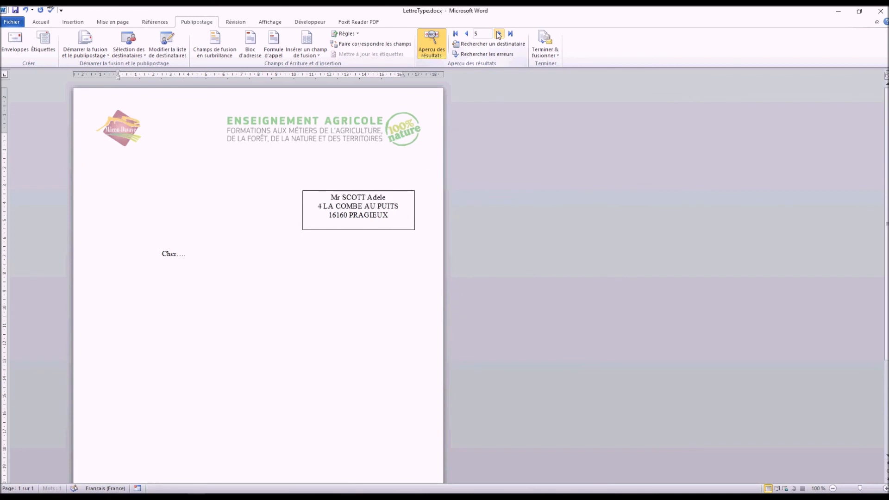
{"action": "left_click", "coordinate": [466, 35]}
{"action": "left_click", "coordinate": [466, 34]}
{"action": "left_click", "coordinate": [466, 34]}
{"action": "left_click", "coordinate": [466, 35]}
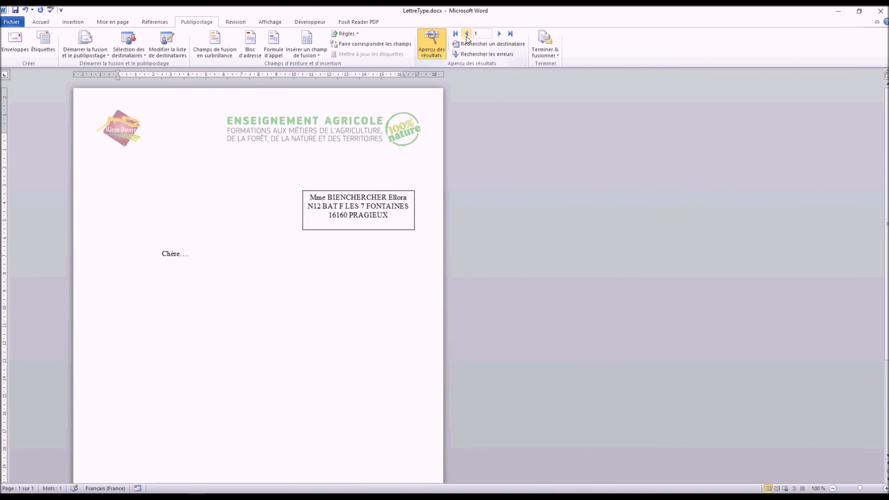